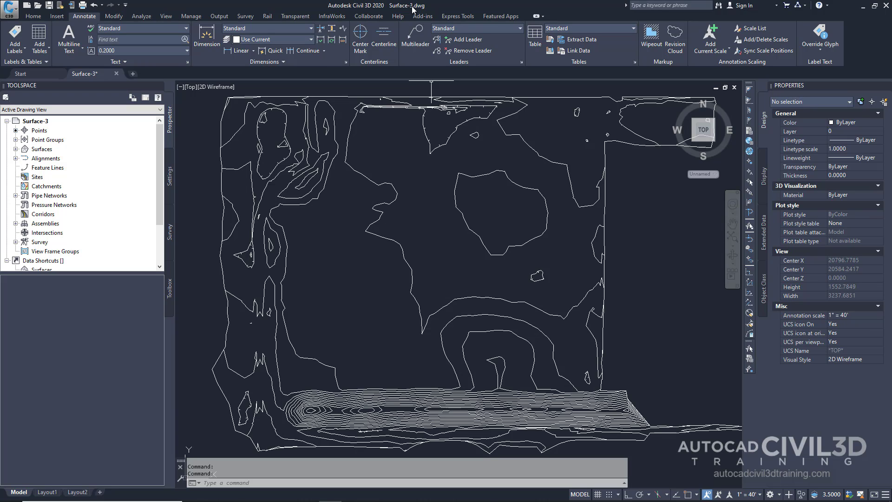
Restore the saved 'Surface Labels' named view from the View tab's Named Views list.
click(166, 16)
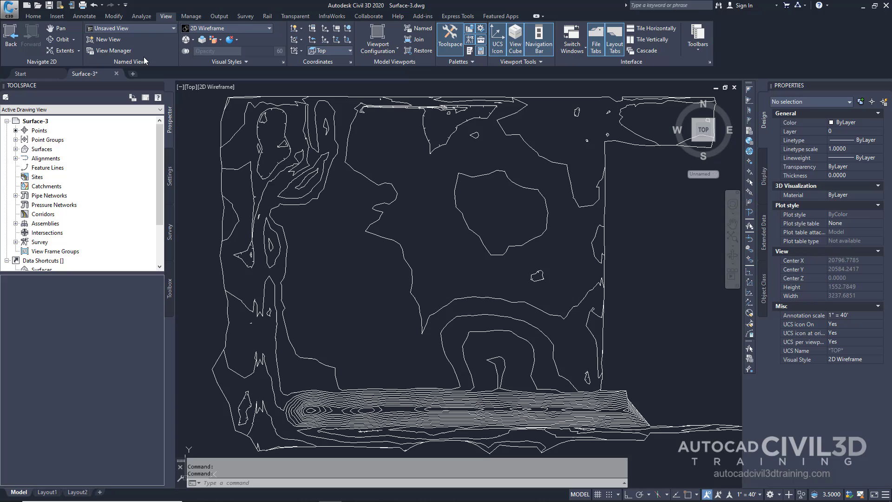
click(172, 28)
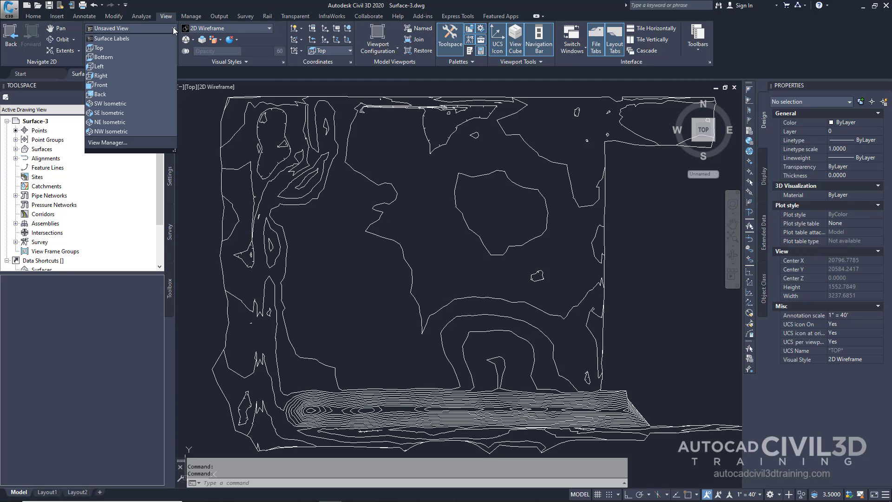
click(115, 38)
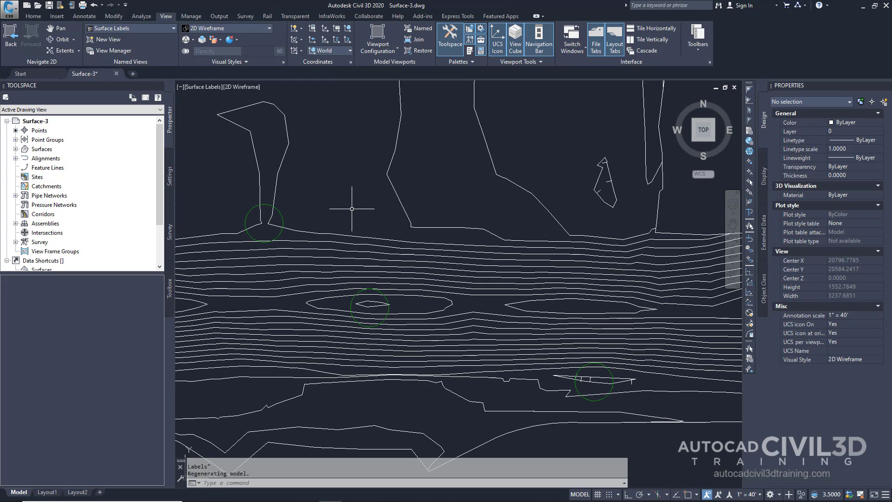
Draw a PL polyline snapped to the centres of the upper, middle and lower circles.
mouse_move(352, 209)
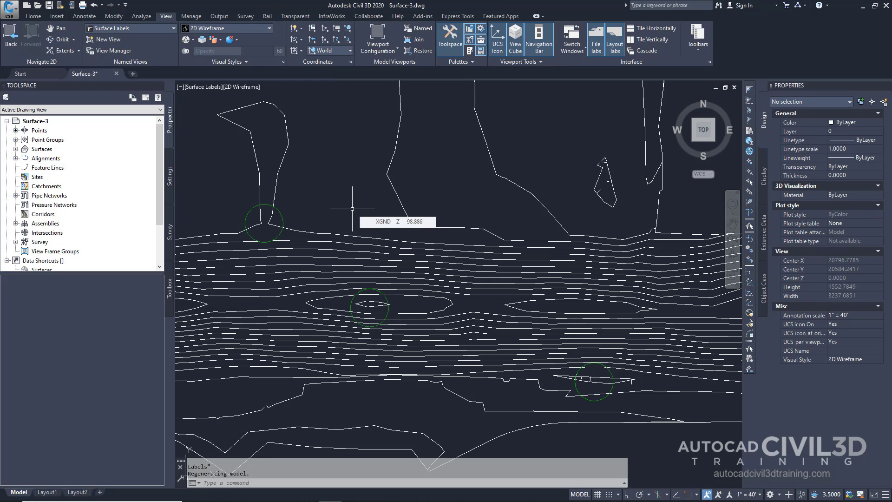
text(pl)
key(Return)
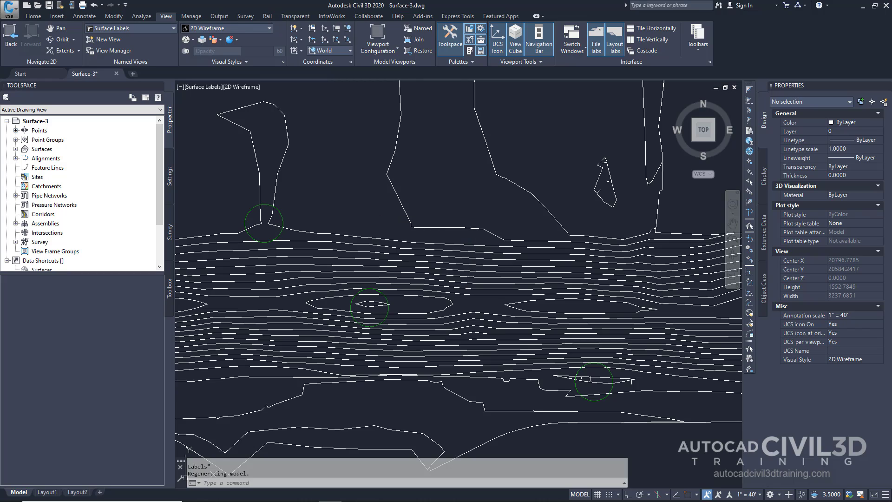
text(cen)
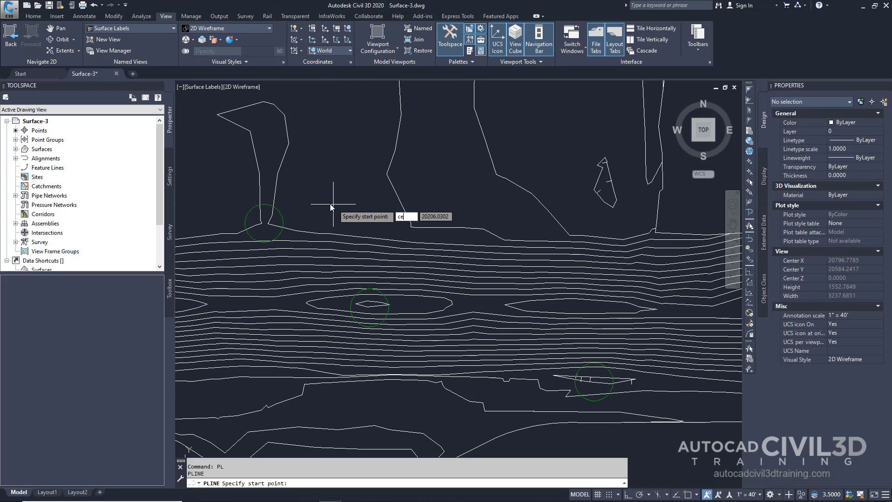
key(Return)
click(279, 216)
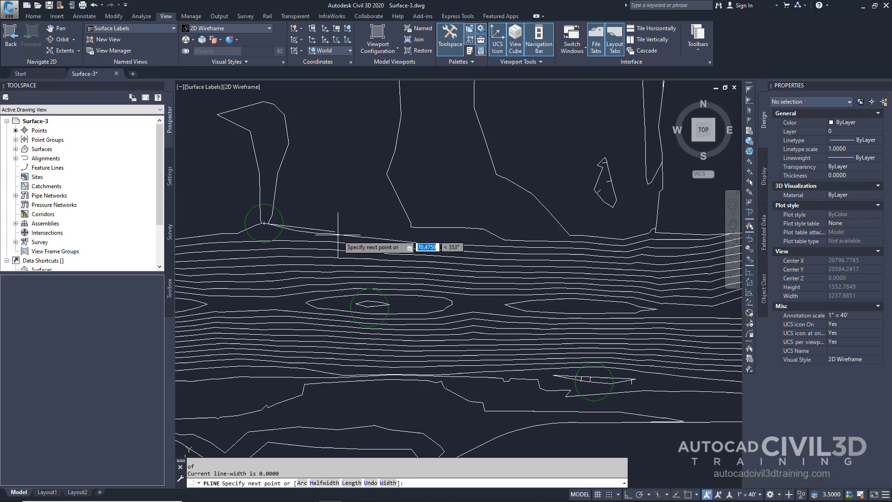
text(cen)
key(Return)
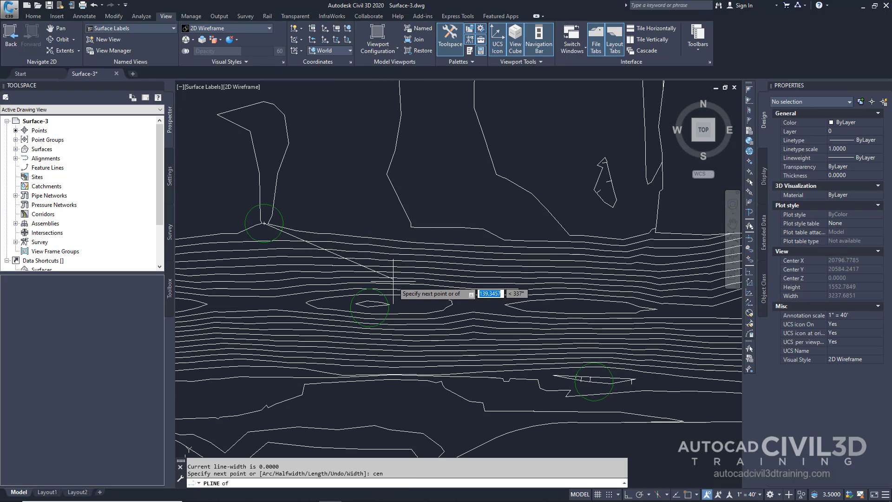
click(388, 298)
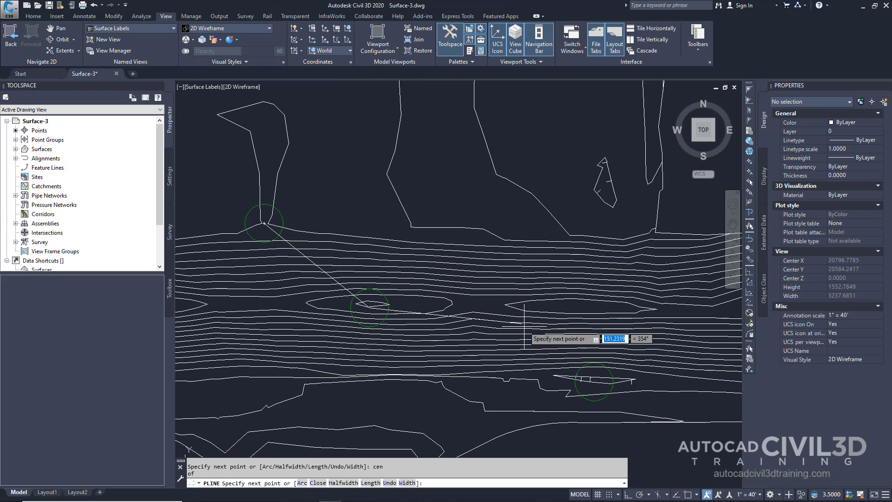
text(cen)
key(Return)
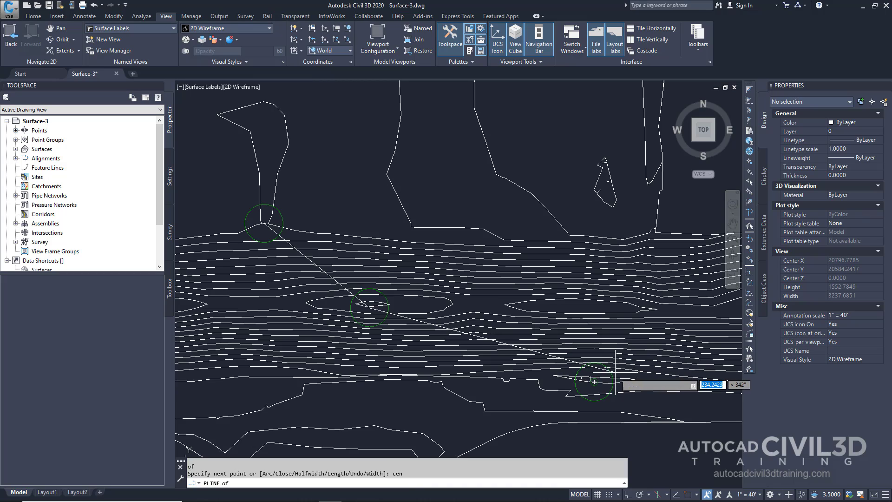
click(613, 373)
key(Return)
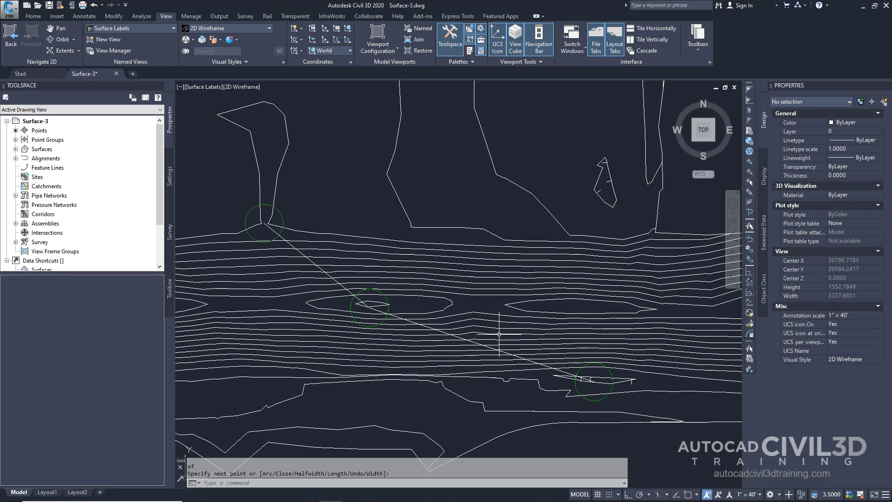
Open the Add Labels dialog from the Annotate tab and move it lower-left.
click(86, 18)
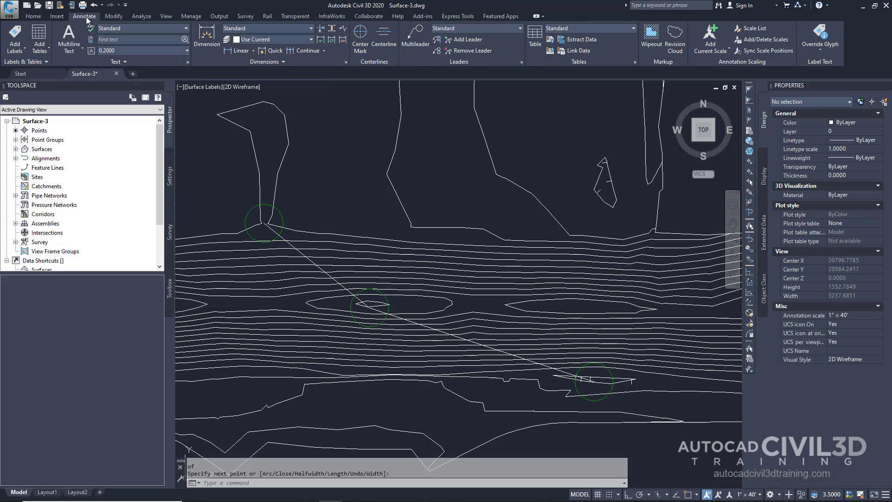
click(17, 42)
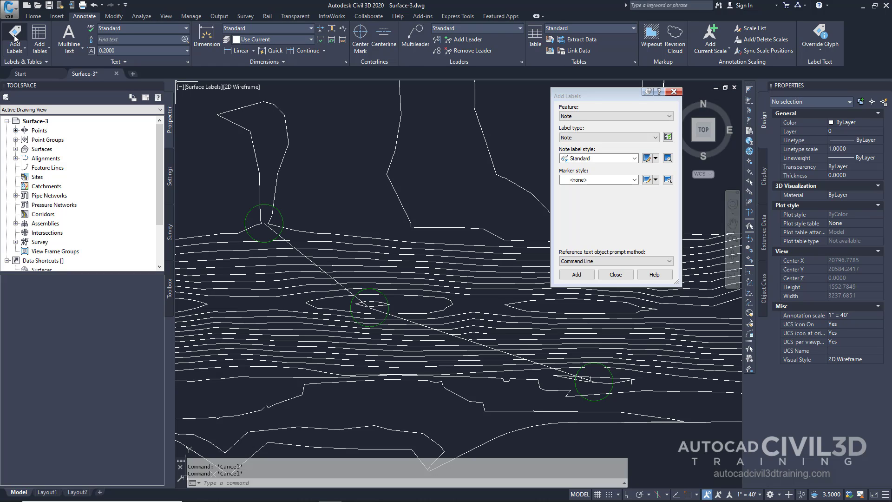
click(600, 96)
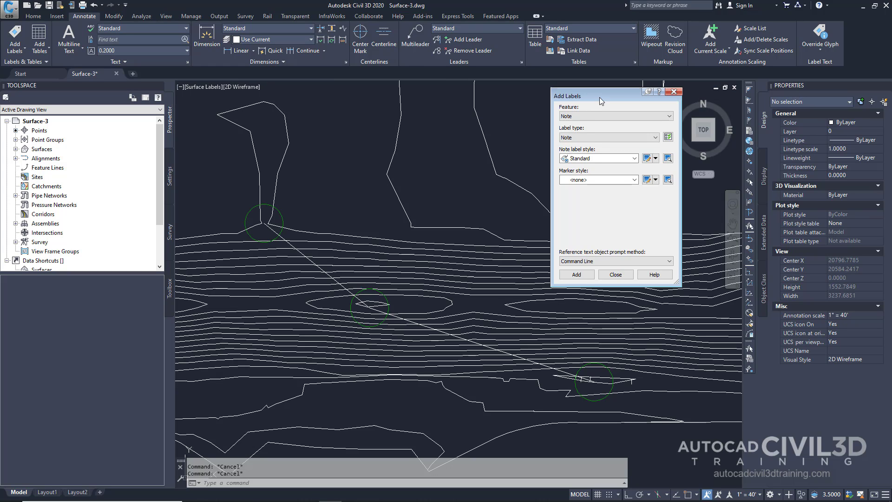
drag(600, 97, 584, 155)
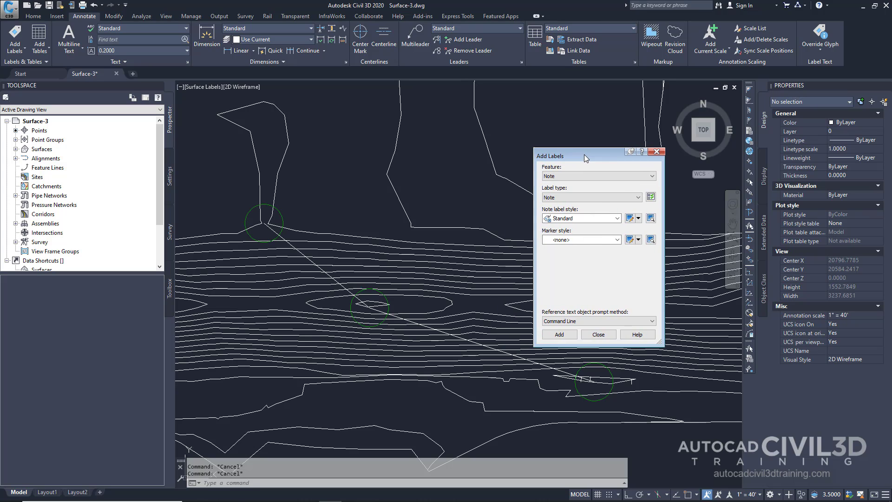
Set Feature to Surface and Label type to Contour - Multiple, then start adding labels.
click(576, 174)
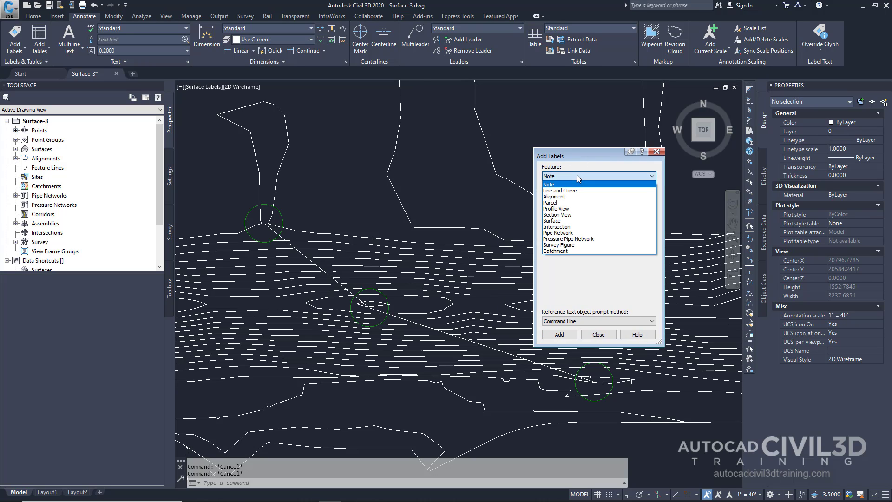
click(556, 221)
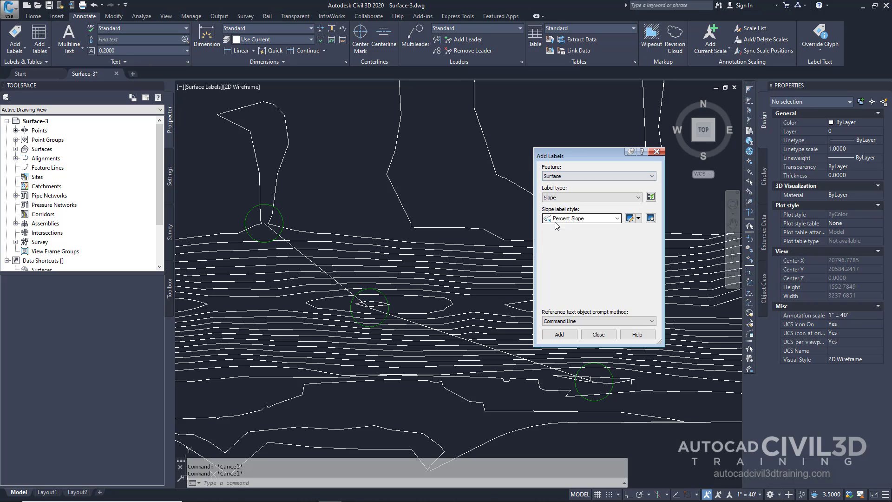
click(562, 196)
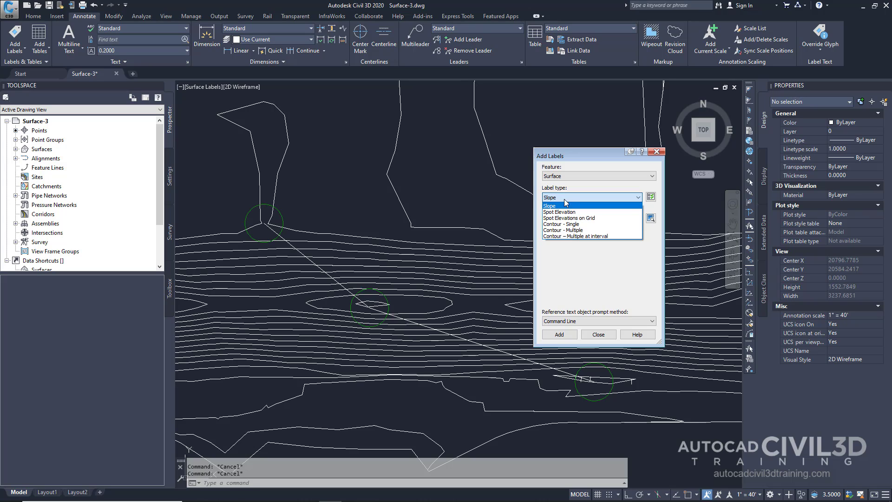
click(575, 230)
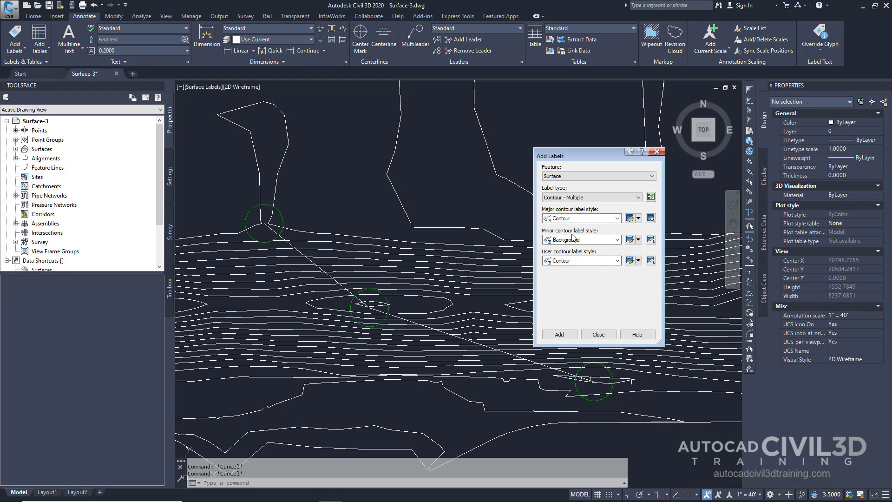
click(562, 335)
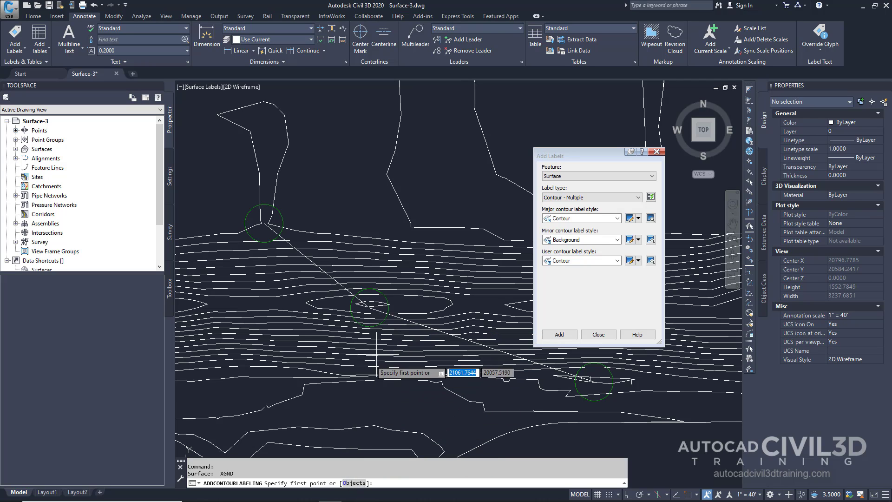
Create contour labels along the diagonal polyline, erasing the path line afterwards.
click(357, 483)
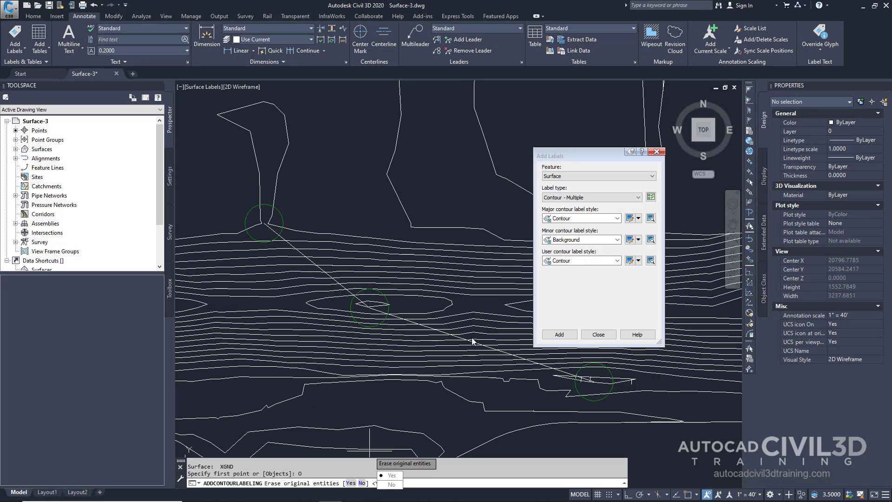
click(393, 475)
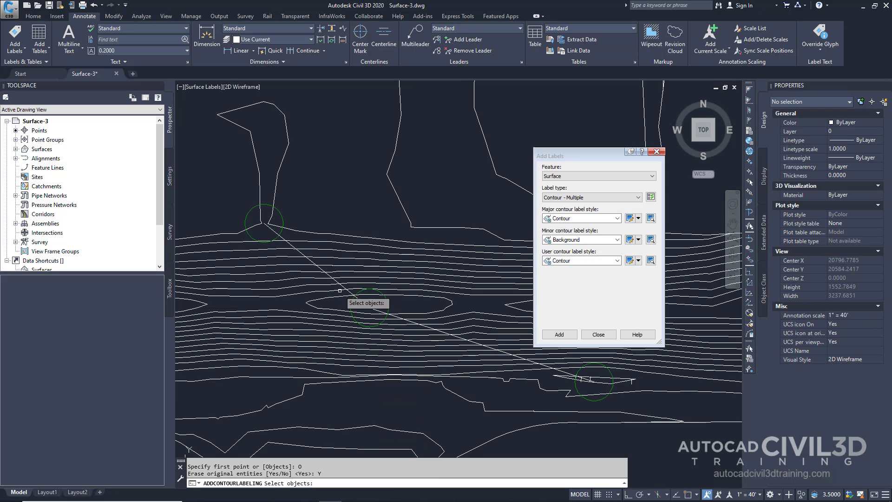
scroll(366, 308, up, 10)
click(405, 319)
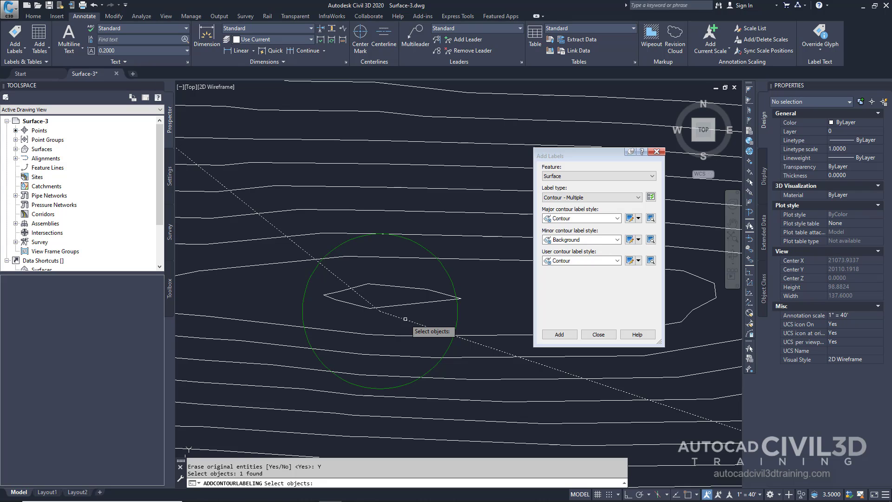
key(Return)
scroll(405, 319, down, 6)
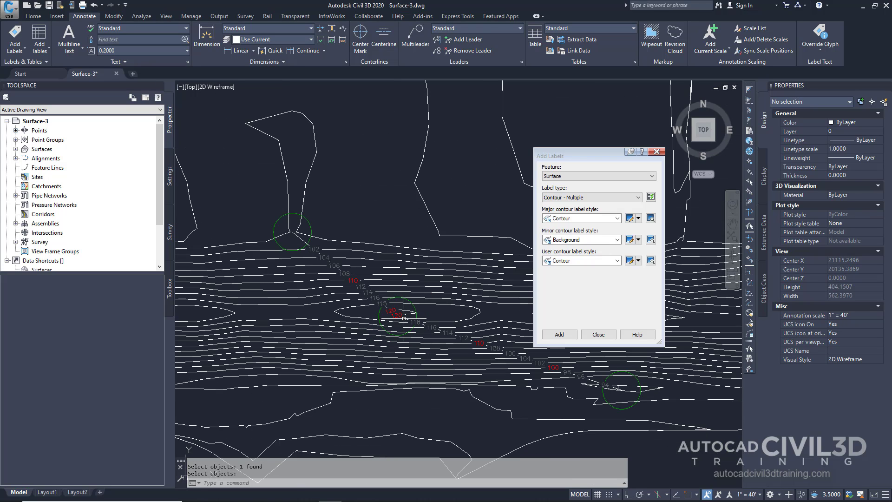
middle_drag(405, 319, 350, 318)
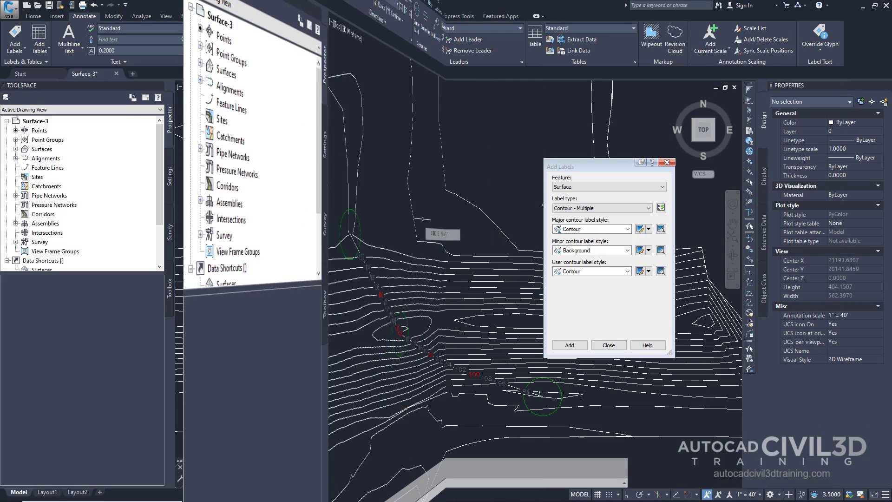
Move the label dialog aside and delete the existing contour label line.
click(581, 168)
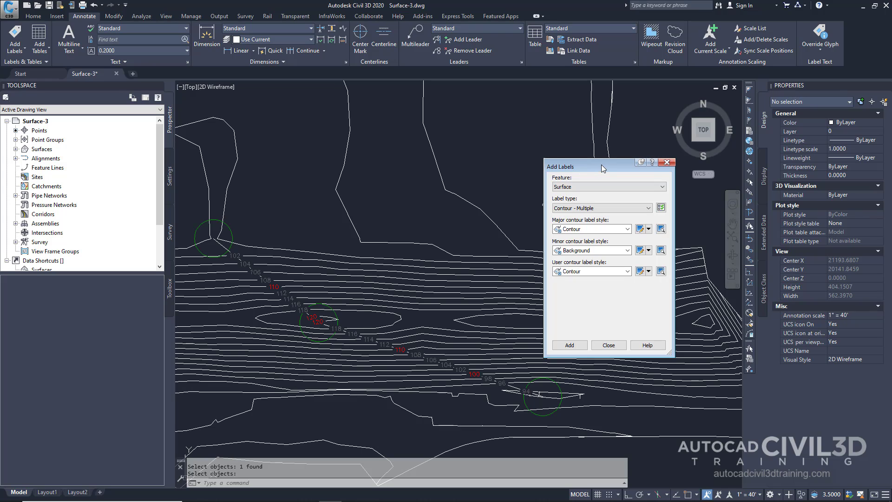
drag(601, 165, 535, 126)
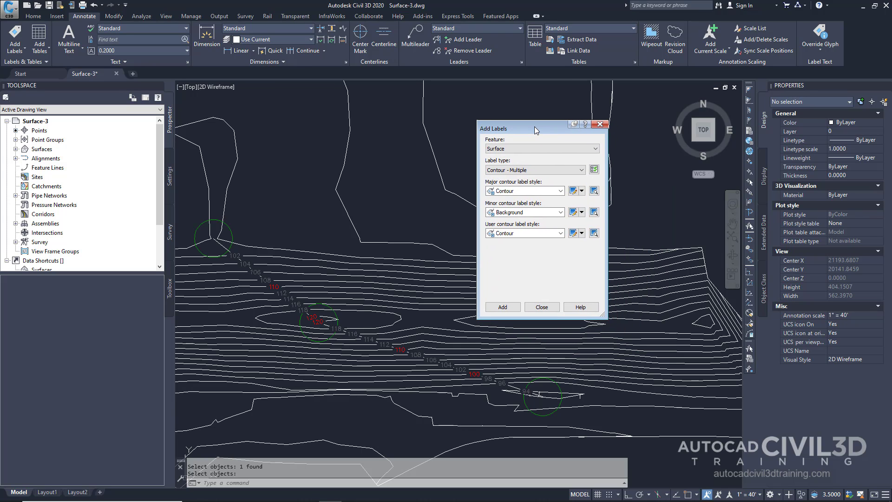
scroll(330, 329, up, 2)
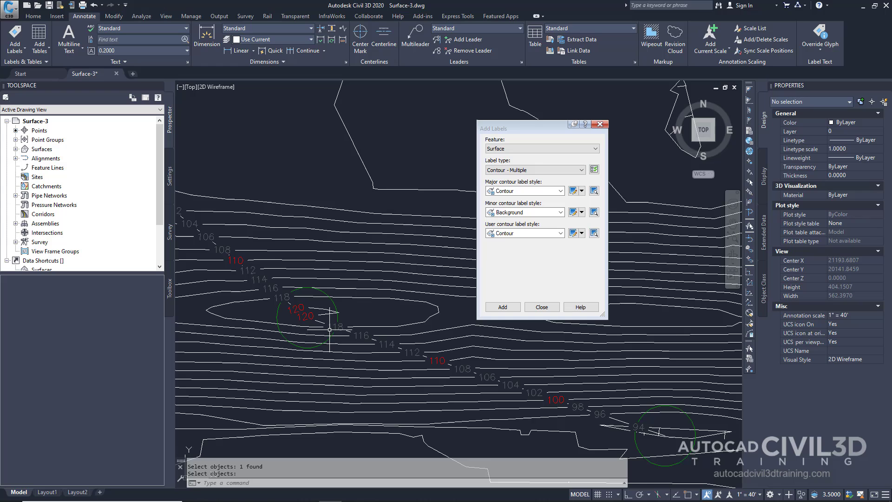
scroll(329, 329, up, 3)
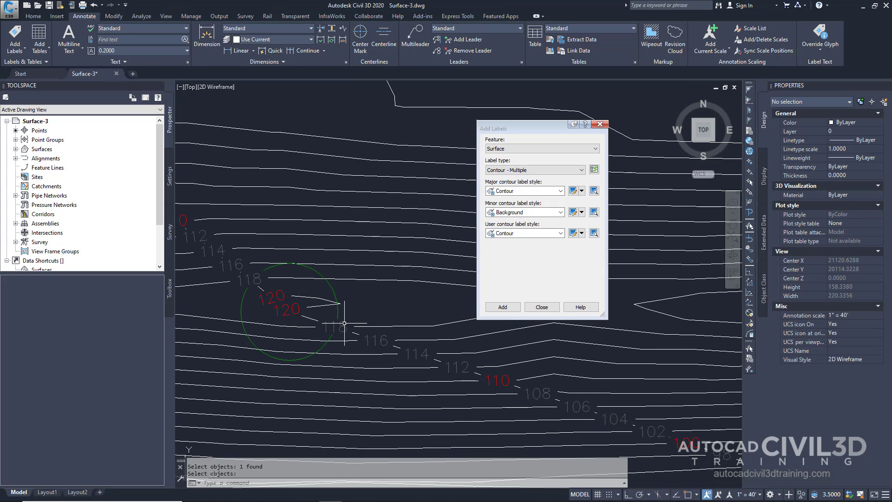
click(345, 322)
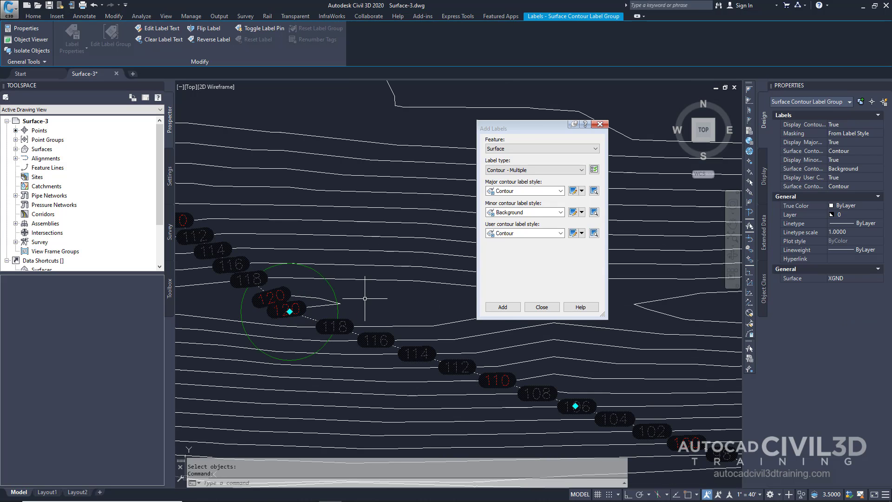
key(Delete)
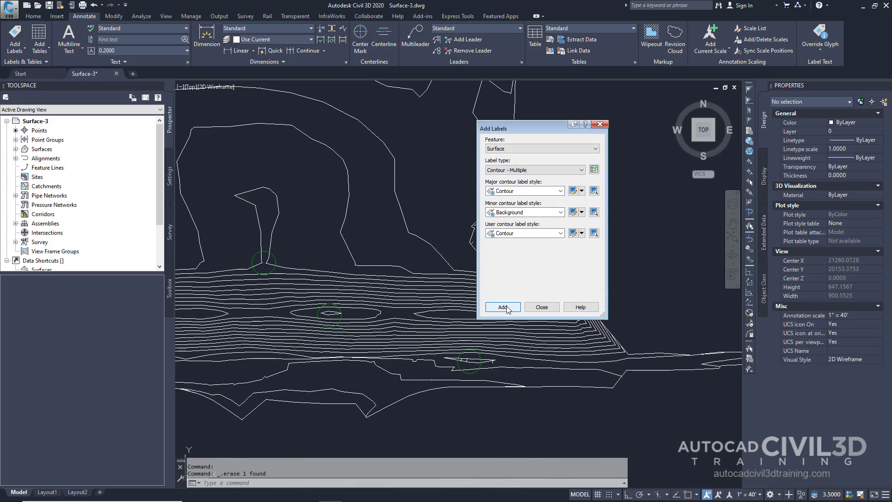
Add a contour label line snapped to the upper-left, middle and lower-right circle centres.
click(506, 308)
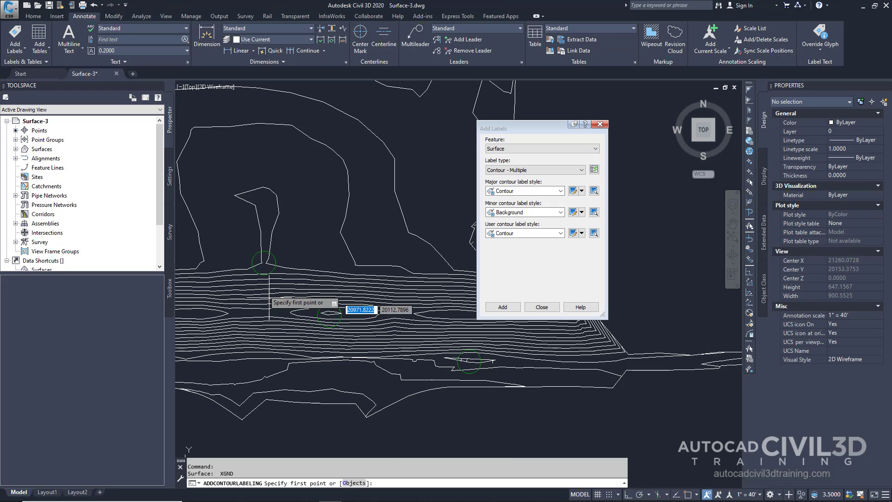
scroll(279, 279, up, 4)
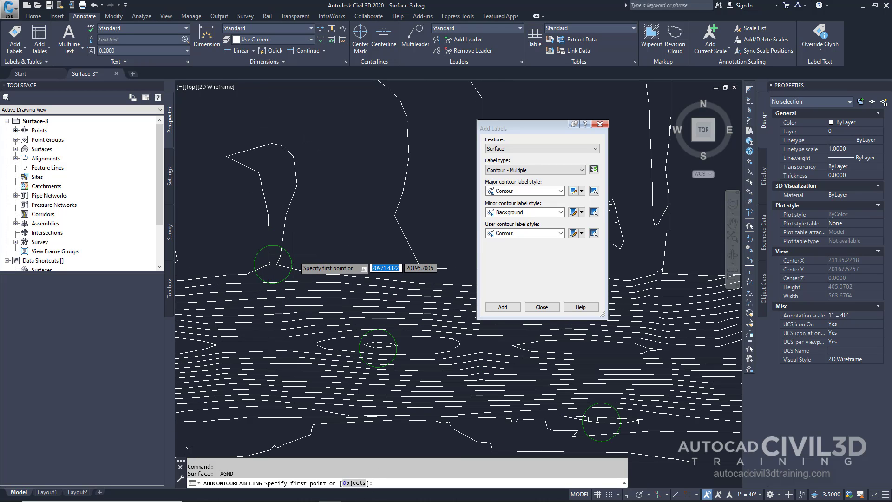
text(cen)
key(Return)
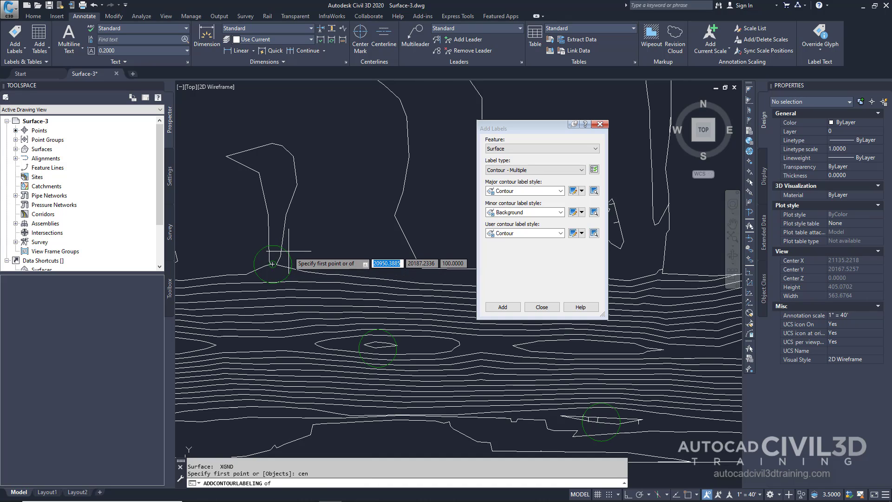
click(289, 251)
middle_drag(449, 335, 354, 244)
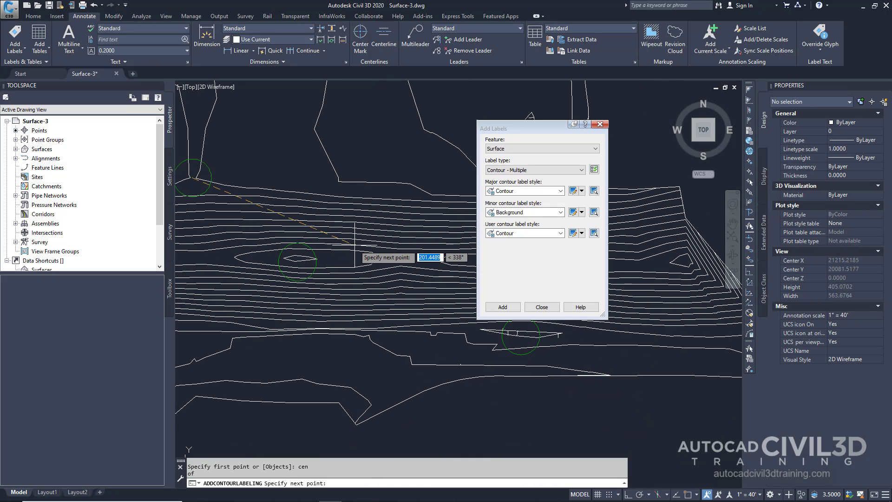
text(cen)
key(Return)
click(321, 256)
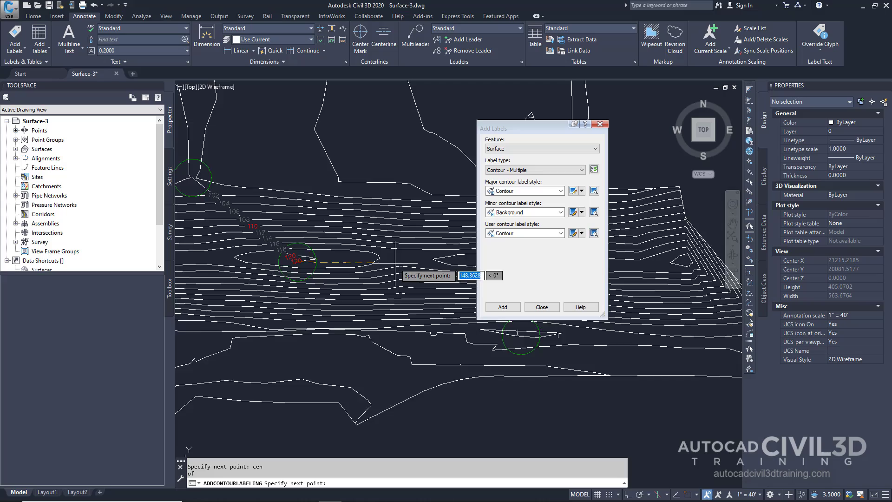
middle_drag(395, 264, 299, 253)
text(cen)
key(Return)
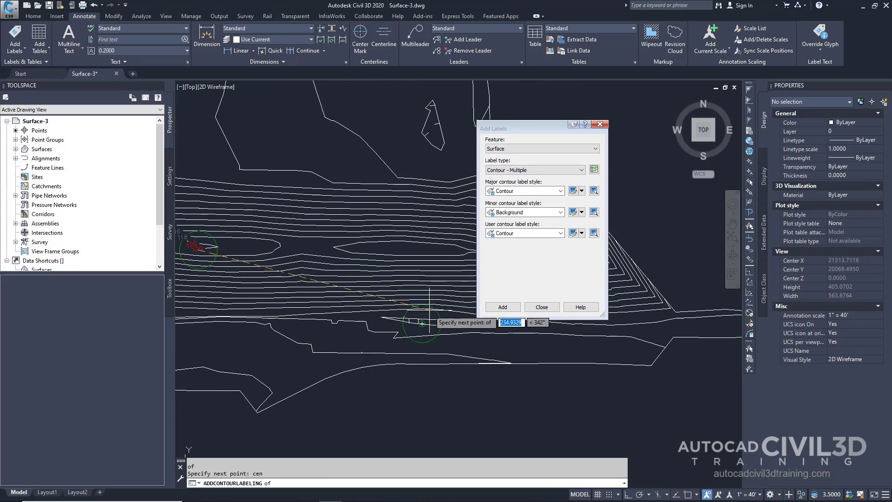
click(422, 322)
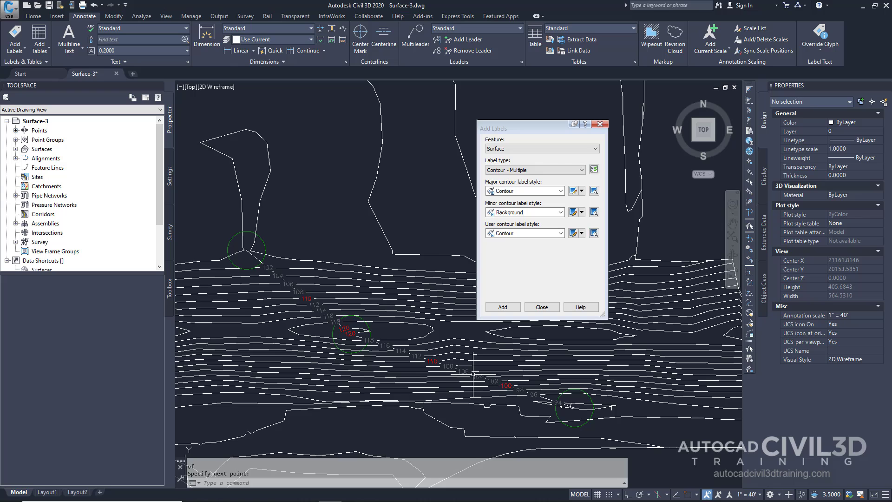
Keep Surface as the feature and switch the label type to Spot Elevation.
middle_drag(473, 374, 399, 383)
middle_drag(341, 297, 397, 342)
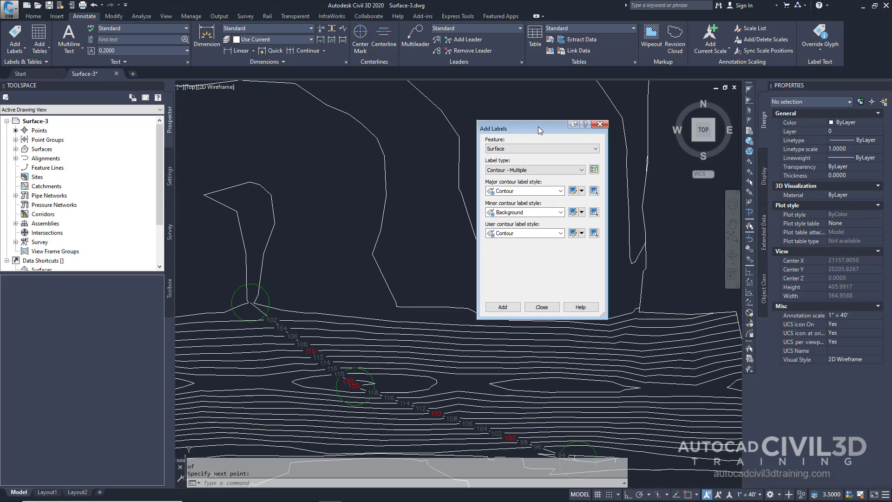
drag(537, 124, 559, 118)
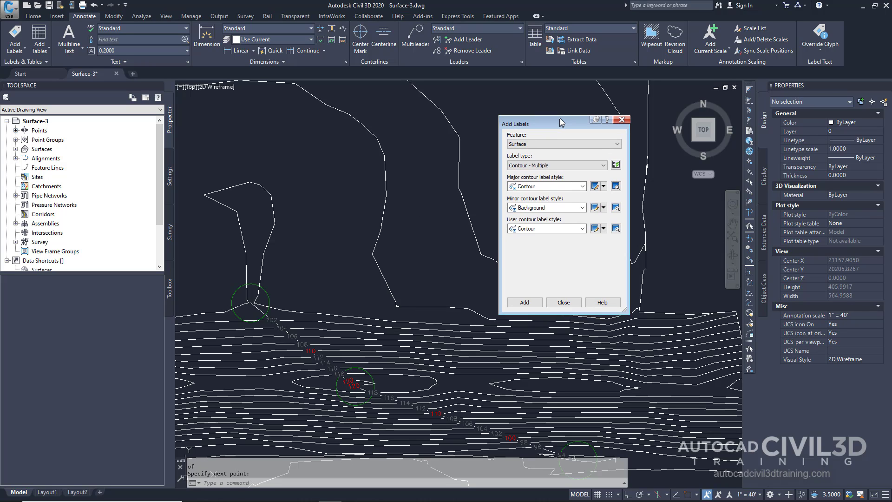
click(553, 145)
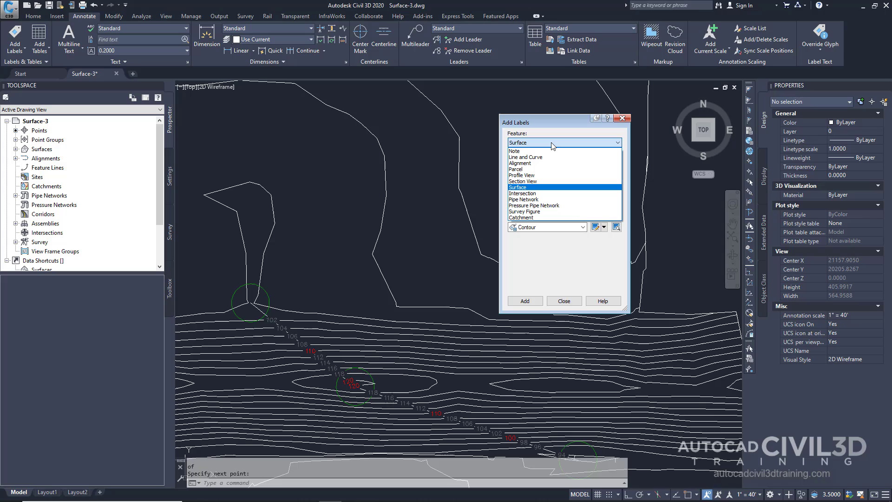
click(520, 188)
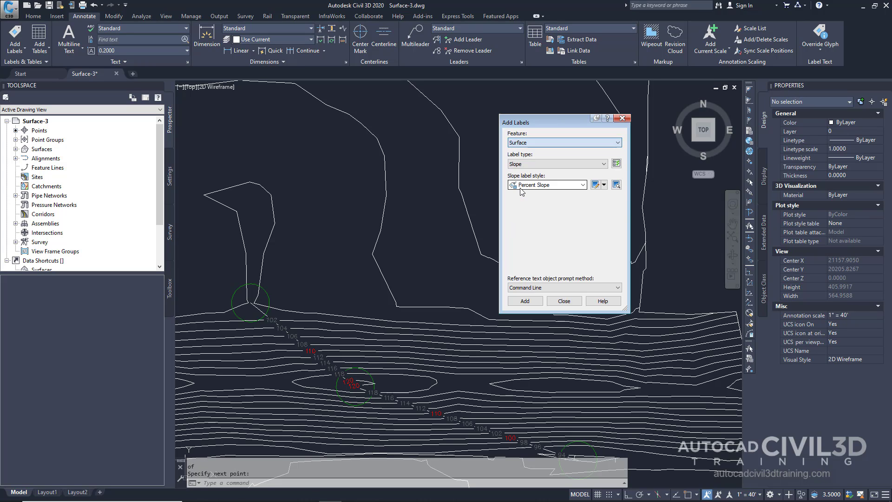
click(525, 165)
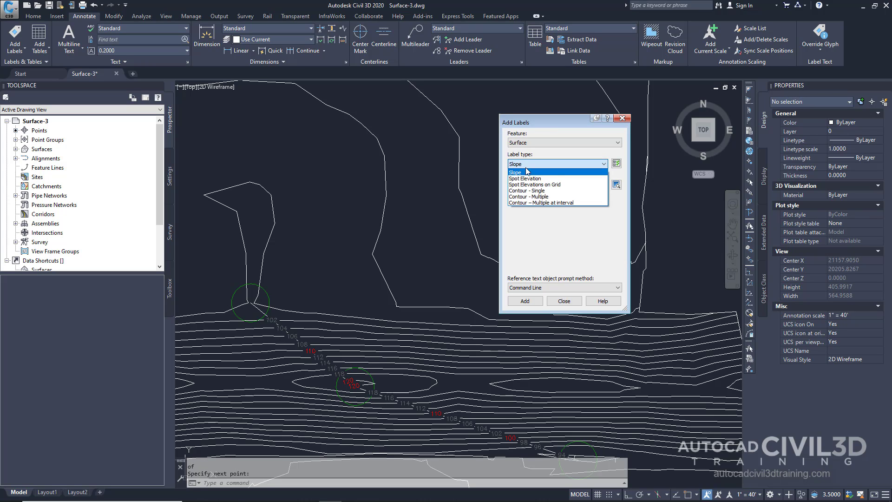
click(533, 179)
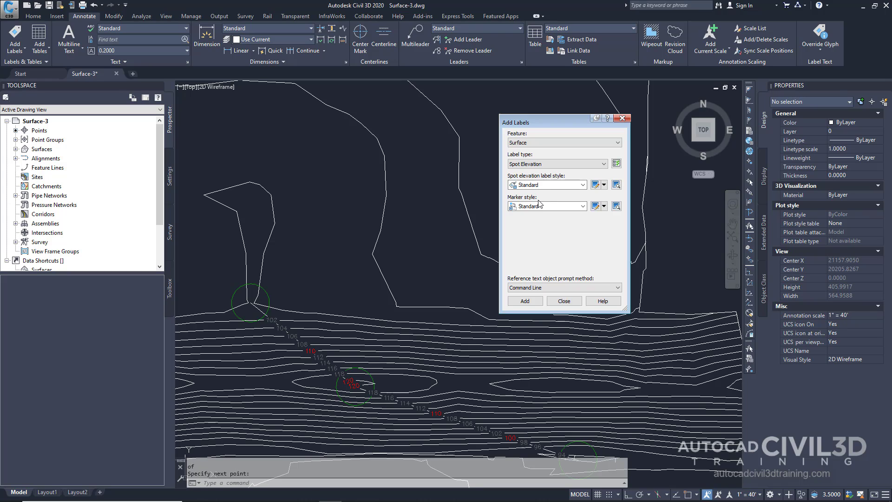
Place a Standard spot elevation (99.47) on the ridge, then a Foot Meter one beside it.
click(529, 301)
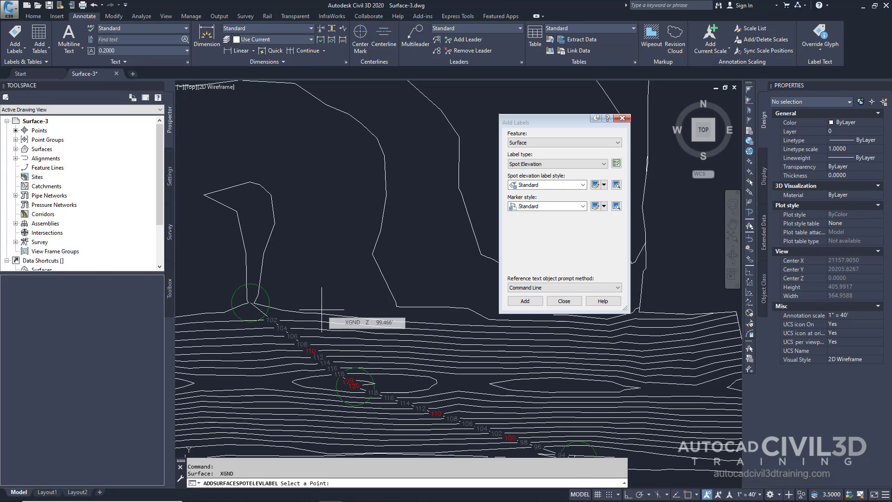
click(322, 310)
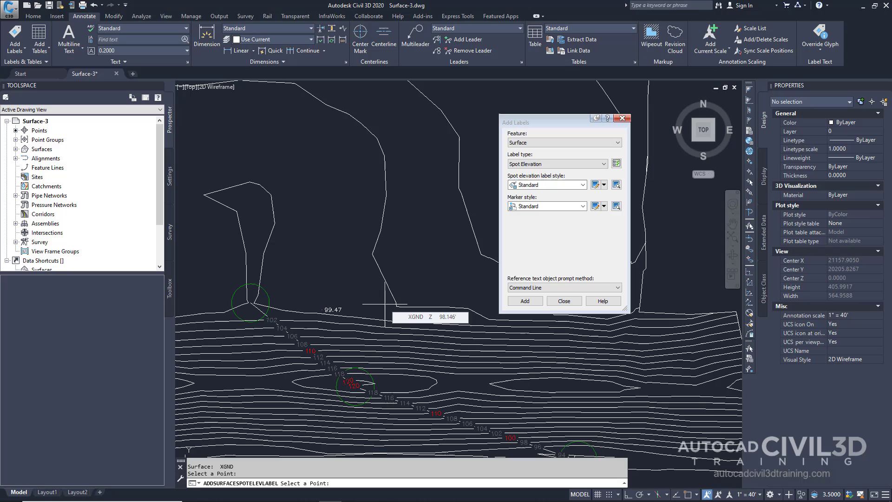
click(549, 186)
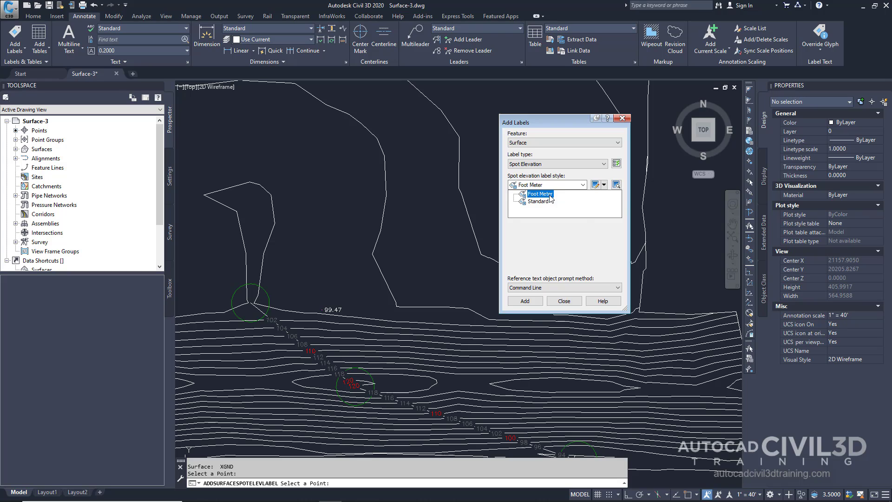
click(550, 195)
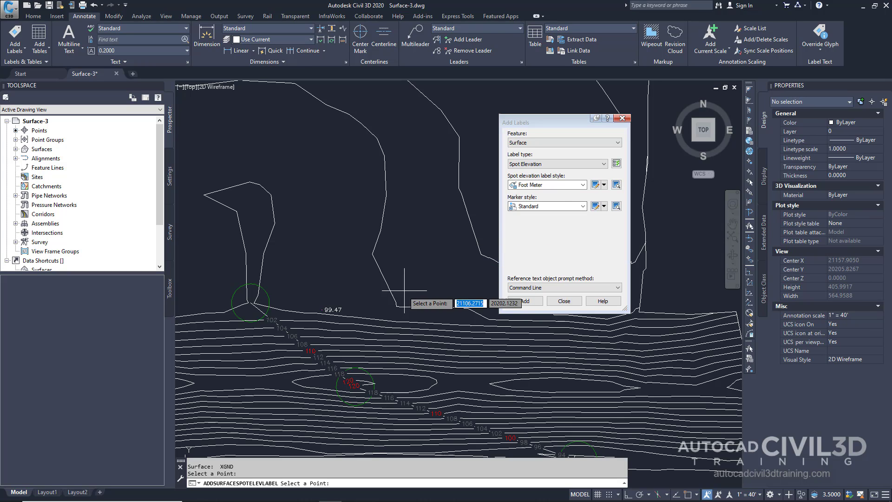
click(408, 319)
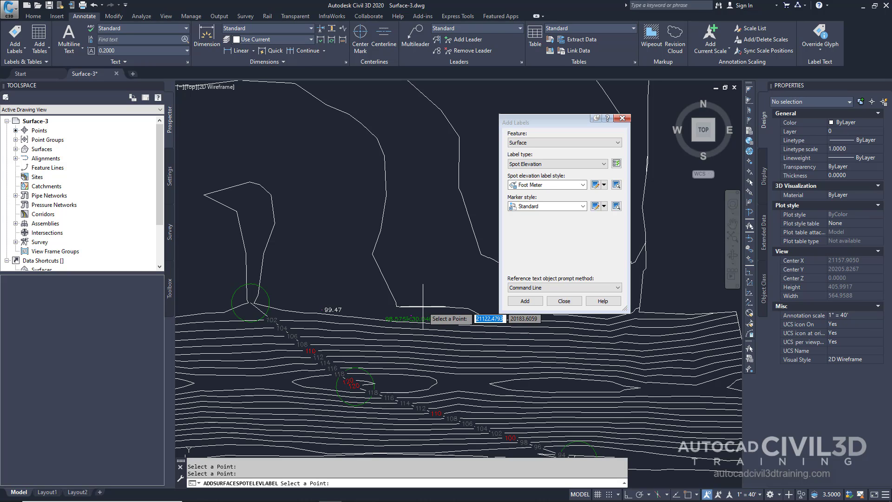